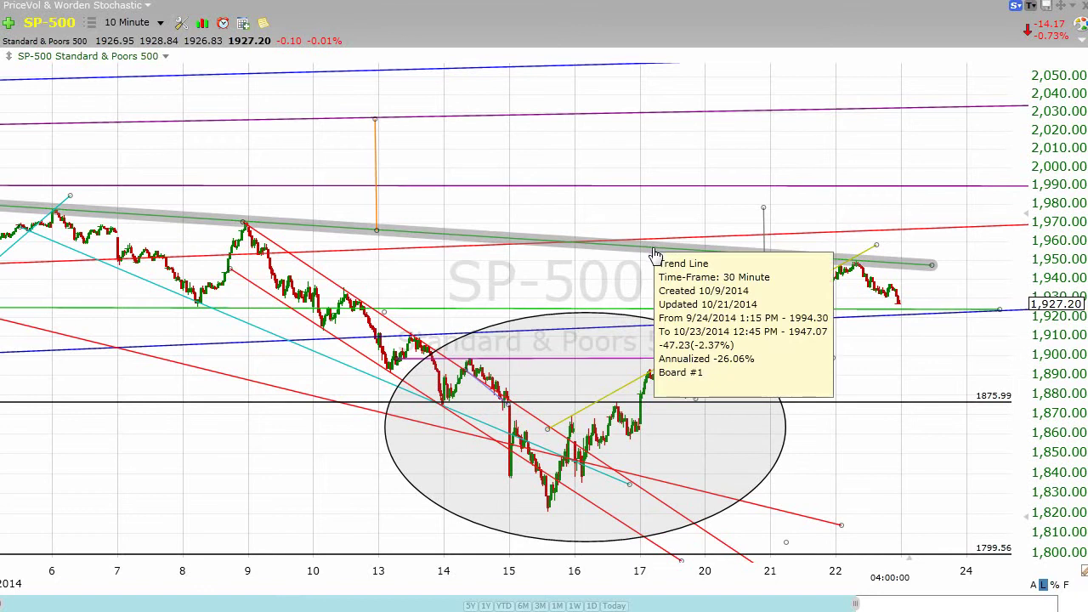
Step: Switch the SP-500 chart to 30-minute bars, then down to 15-minute bars
{"action": "left_click", "coordinate": [146, 29]}
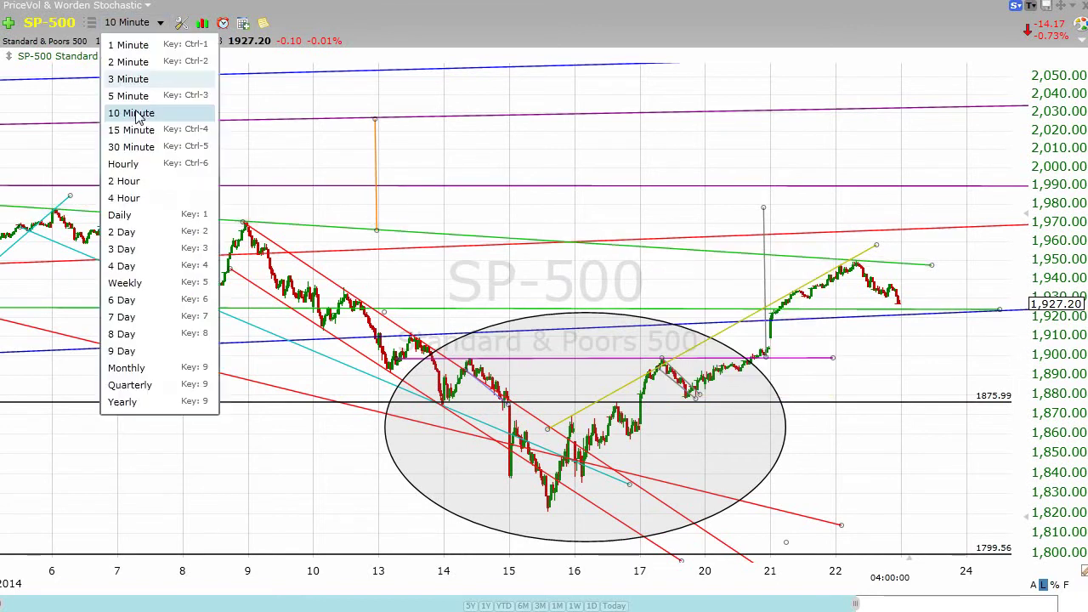
{"action": "left_click", "coordinate": [134, 146]}
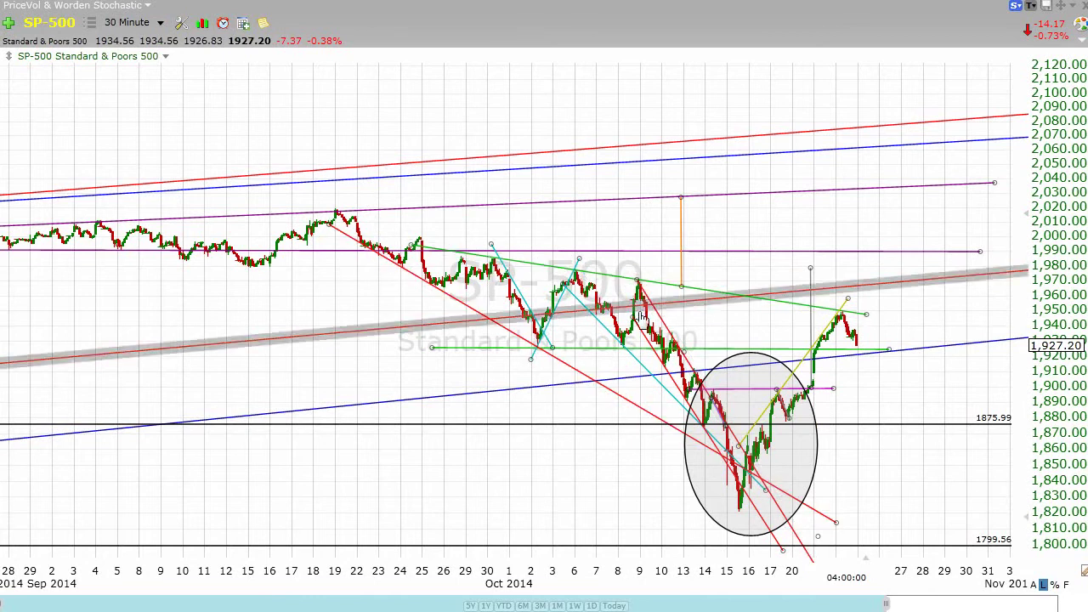
{"action": "left_click", "coordinate": [130, 23]}
{"action": "left_click", "coordinate": [142, 131]}
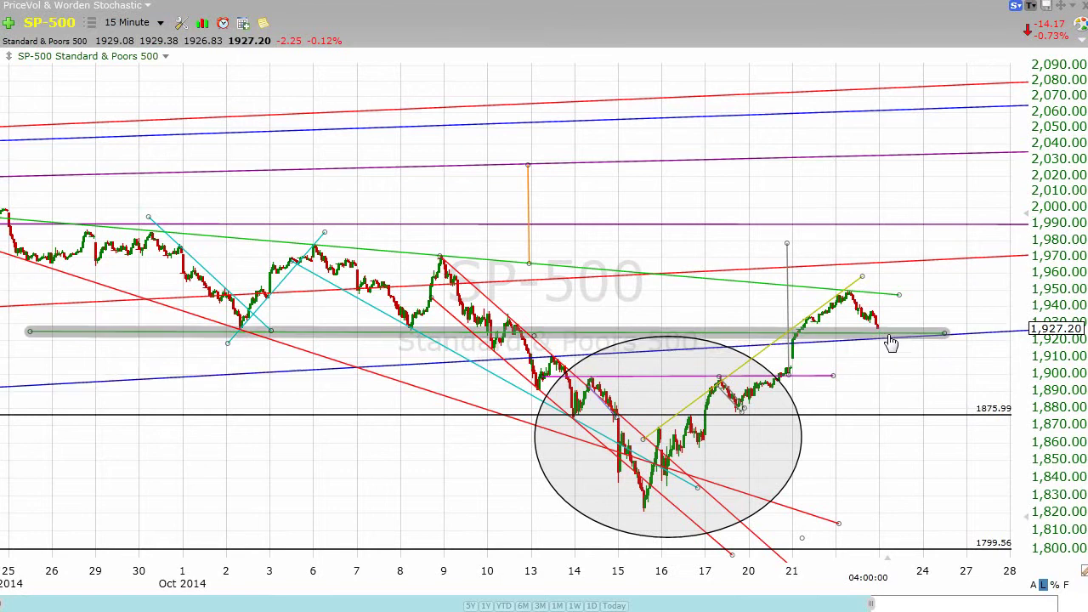
{"action": "mouse_move", "coordinate": [897, 344]}
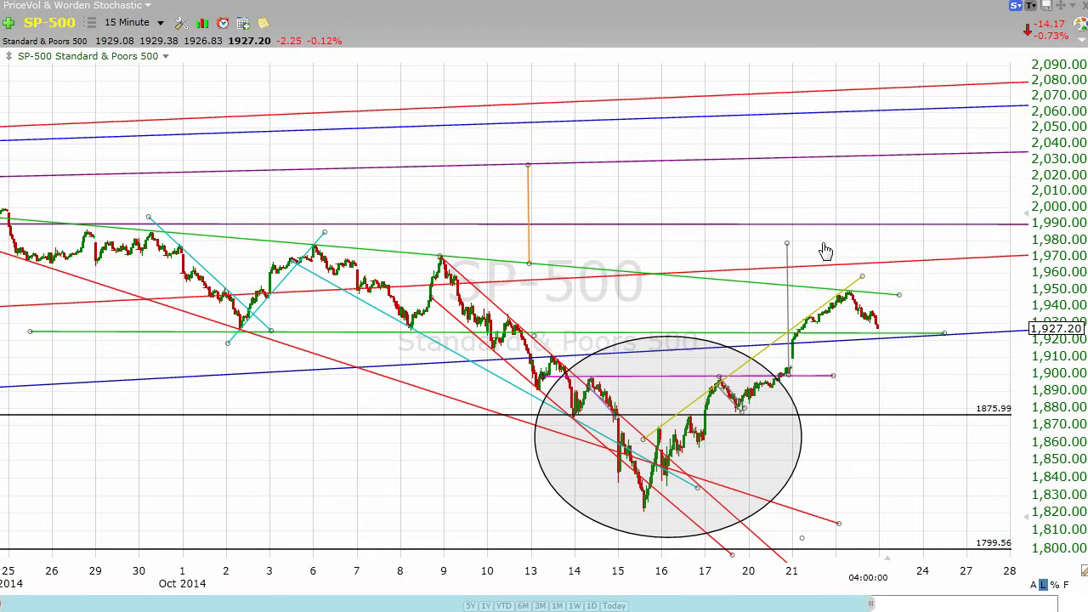
Step: Switch to 5-minute bars and add a parallel to the yellow trendline through the Oct 15 low
{"action": "left_click", "coordinate": [136, 23]}
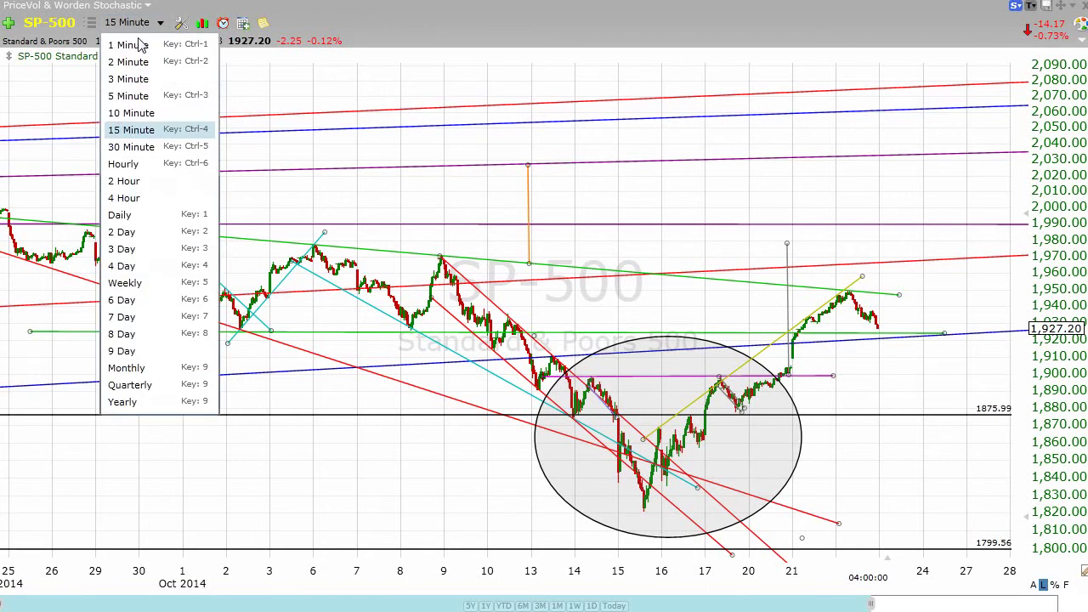
{"action": "left_click", "coordinate": [145, 97]}
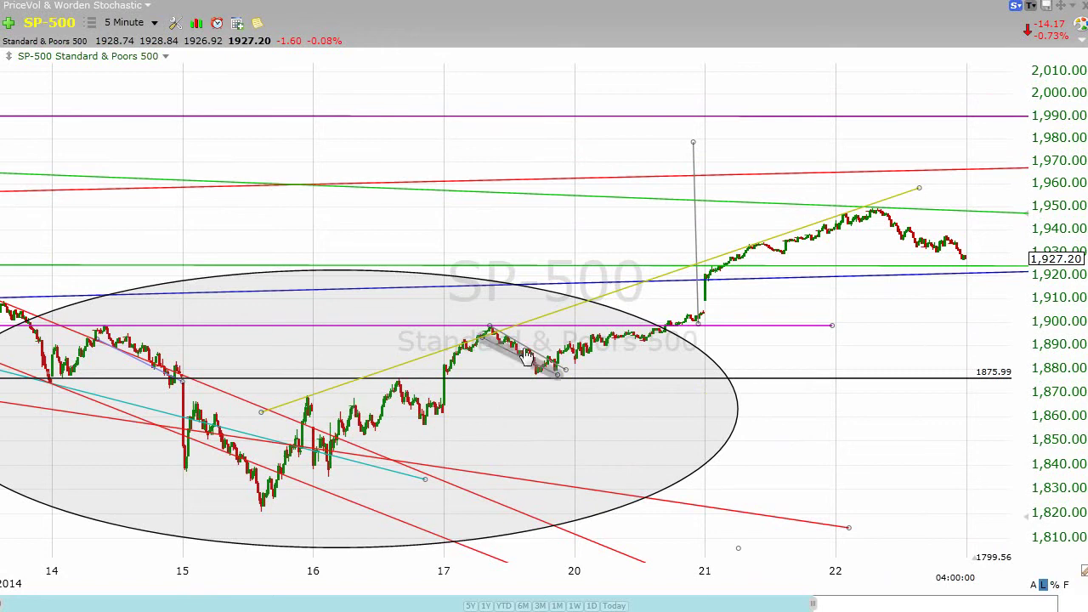
{"action": "right_click", "coordinate": [626, 297]}
{"action": "left_click", "coordinate": [729, 331]}
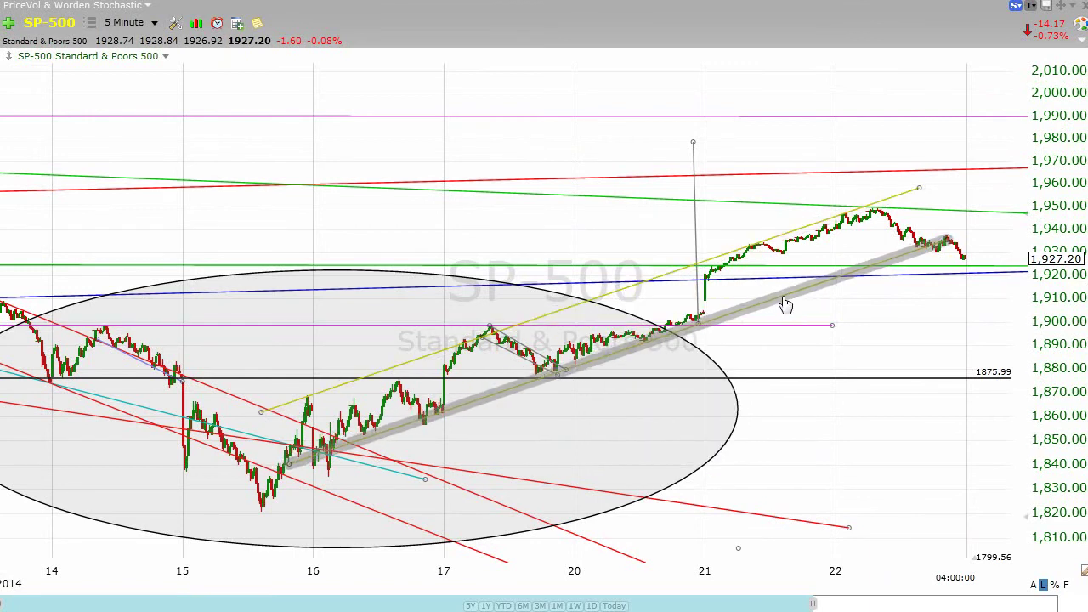
{"action": "left_click", "coordinate": [791, 393]}
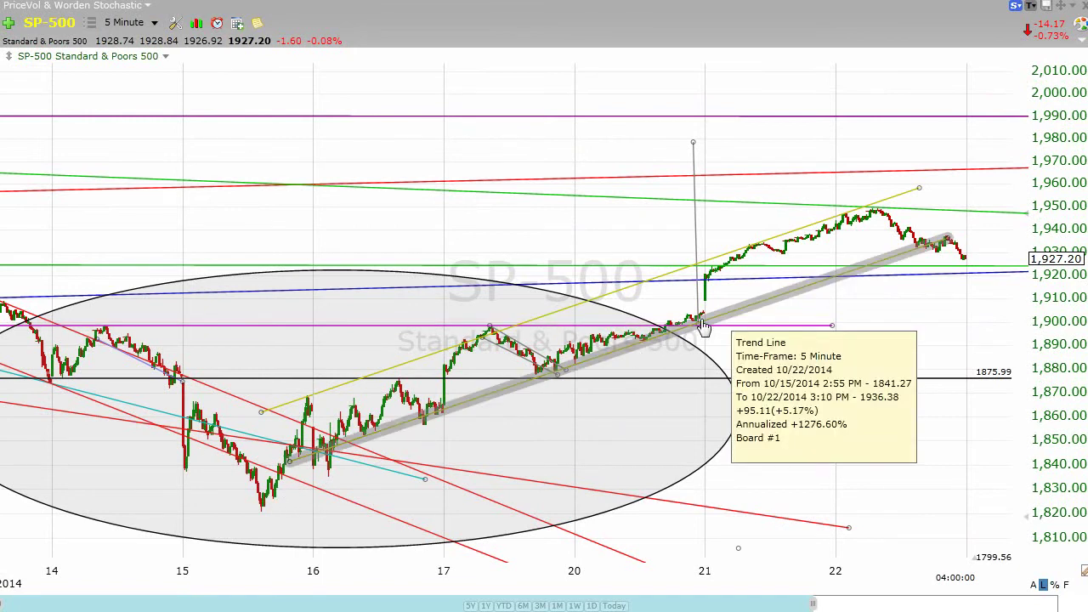
{"action": "mouse_move", "coordinate": [759, 313]}
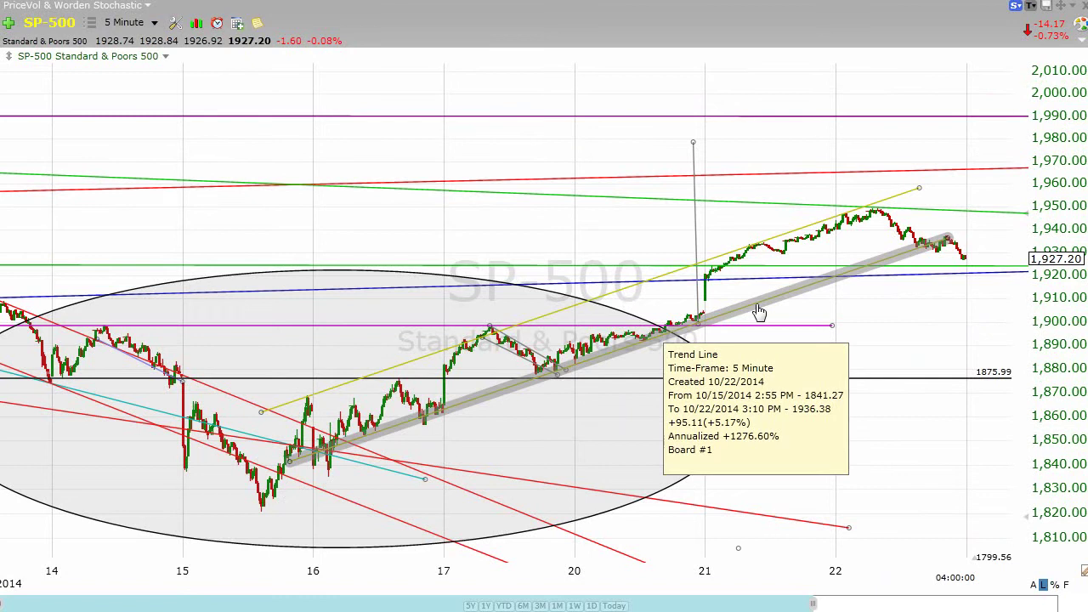
{"action": "left_click_drag", "start_coordinate": [759, 313], "coordinate": [734, 357]}
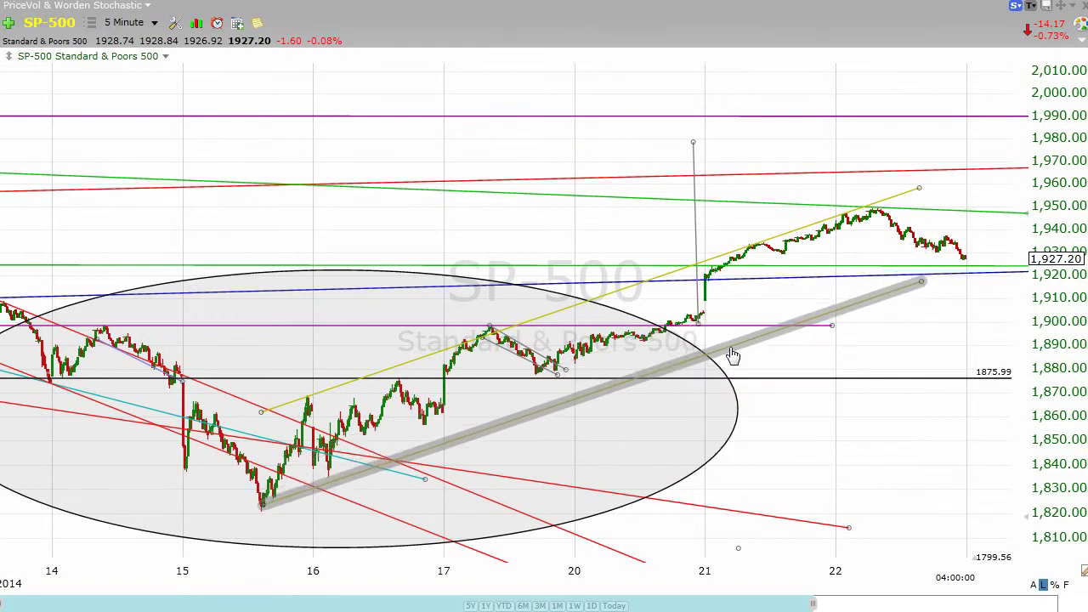
Step: Deselect the new channel line and stretch the magenta 1,898 level rightward past the latest bars
{"action": "left_click", "coordinate": [876, 363]}
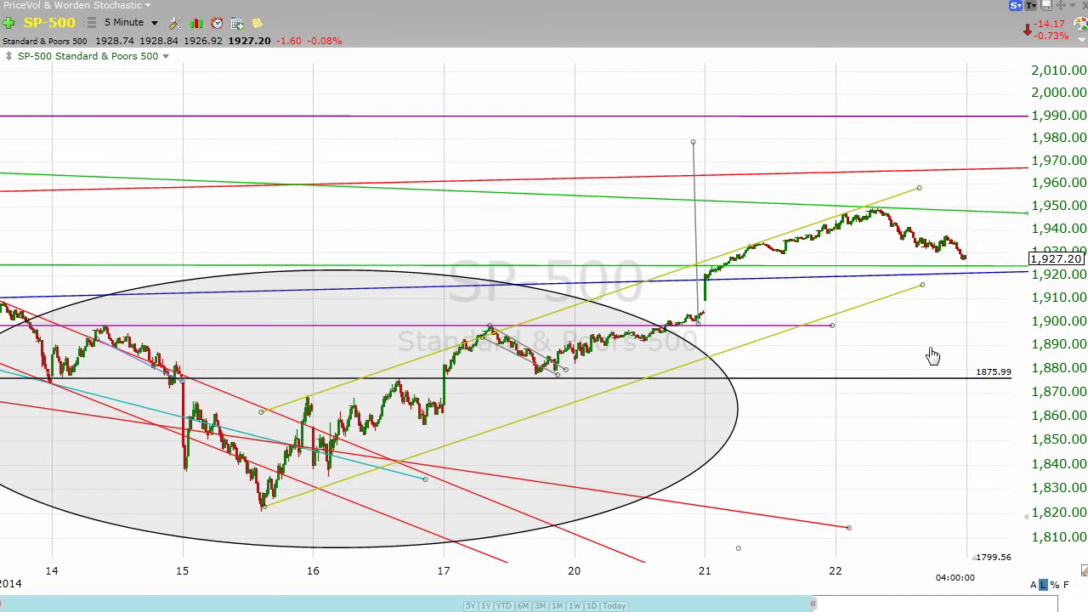
{"action": "left_click_drag", "start_coordinate": [832, 326], "coordinate": [1005, 333]}
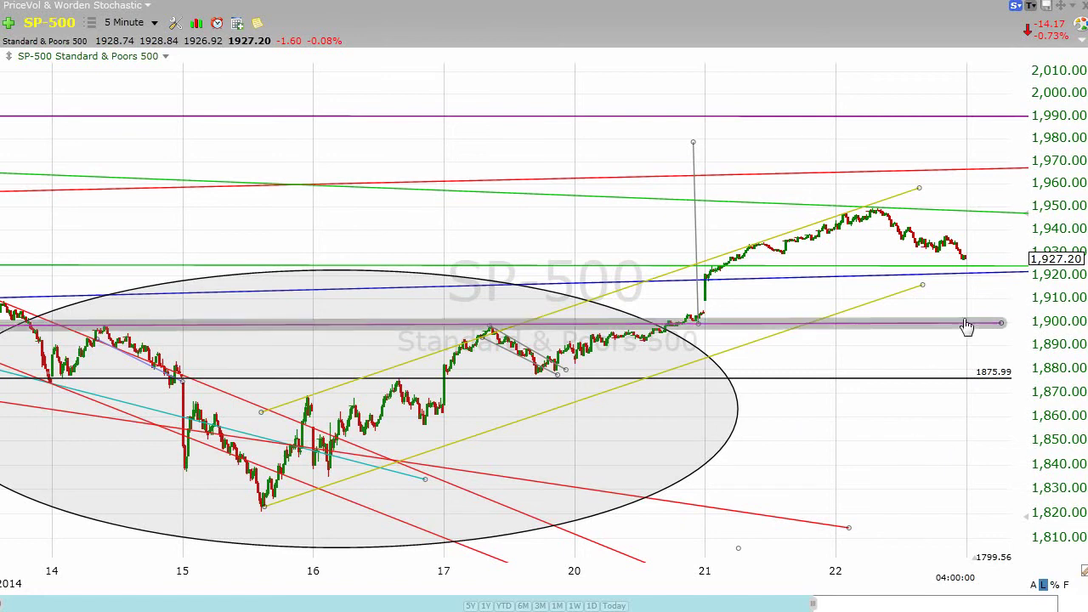
{"action": "mouse_move", "coordinate": [968, 327]}
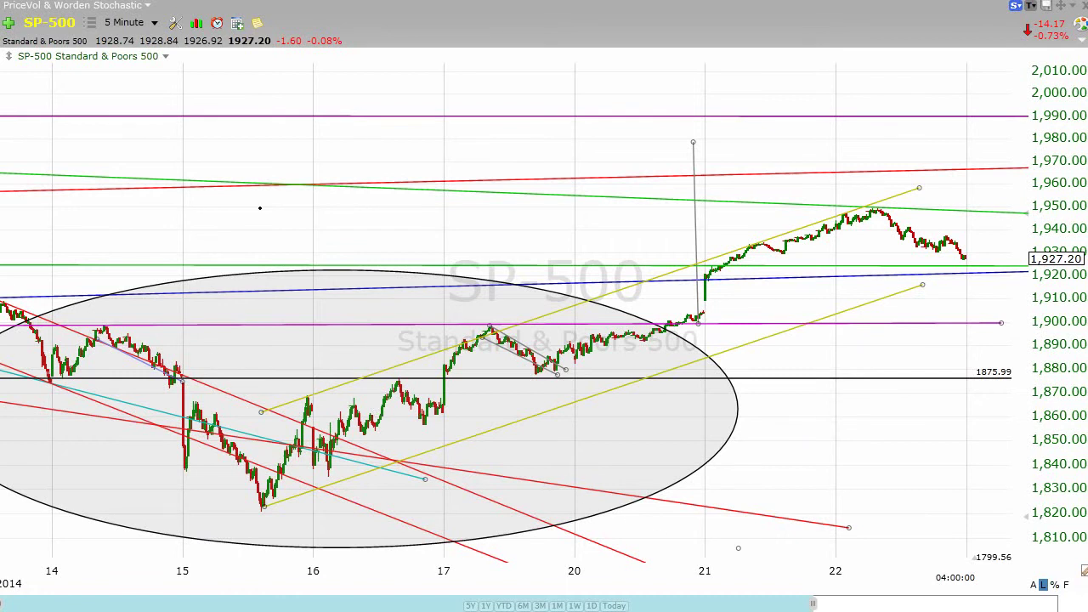
Step: Draw a trial trendline from the Oct 15 low up to about 1946, then delete it
{"action": "left_click_drag", "start_coordinate": [263, 508], "coordinate": [860, 238]}
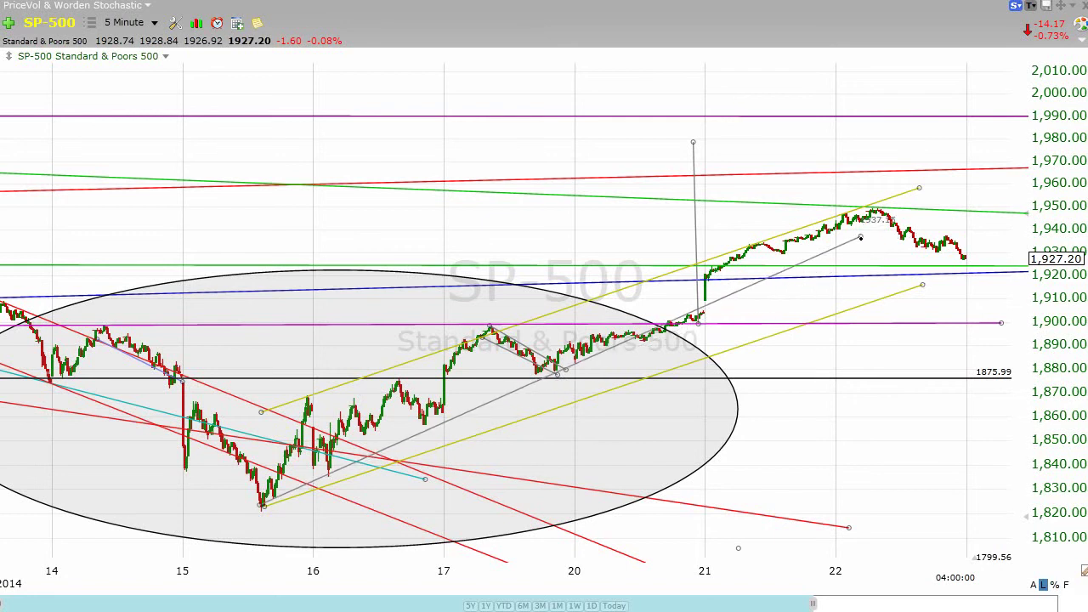
{"action": "left_click_drag", "start_coordinate": [861, 238], "coordinate": [906, 217]}
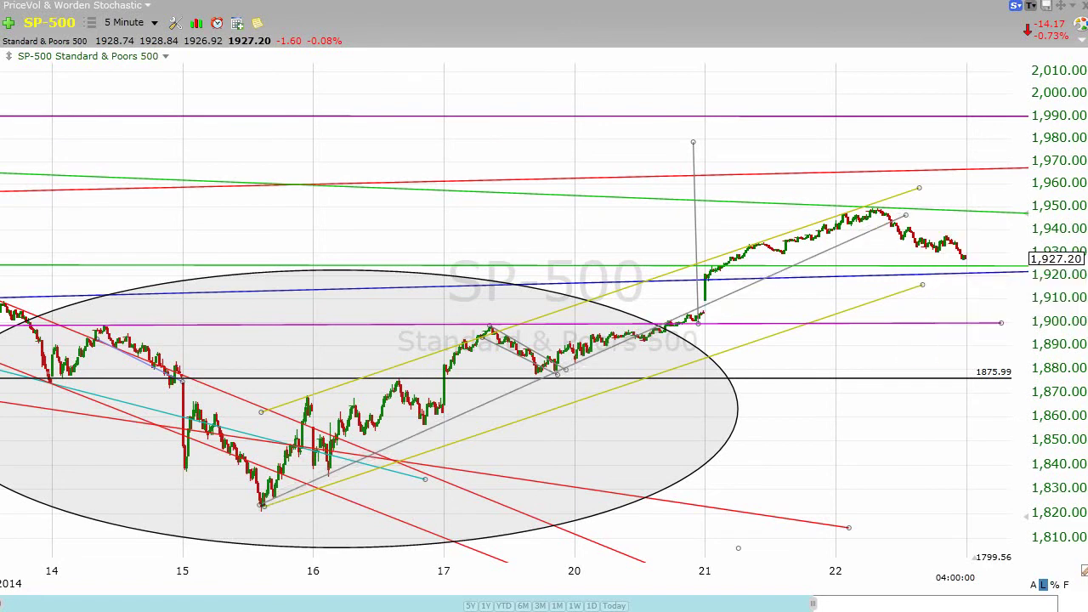
{"action": "key", "text": "Delete"}
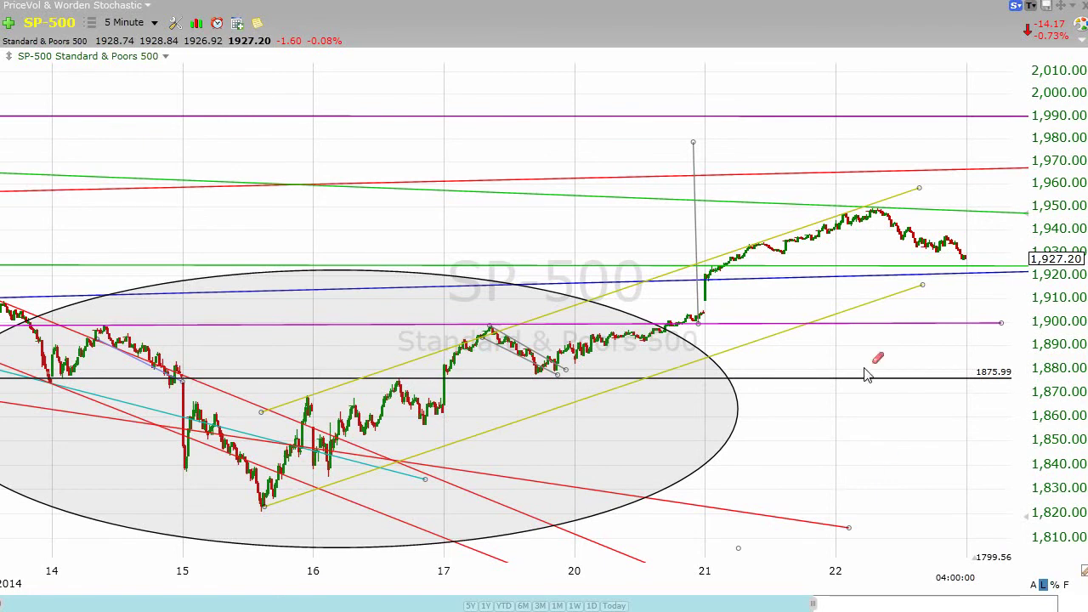
{"action": "mouse_move", "coordinate": [879, 217]}
Step: Move the 1875.99 horizontal support line to 1872.08 and delete the vertical Fibonacci line
{"action": "left_click", "coordinate": [576, 379]}
{"action": "left_click_drag", "start_coordinate": [577, 378], "coordinate": [576, 210]}
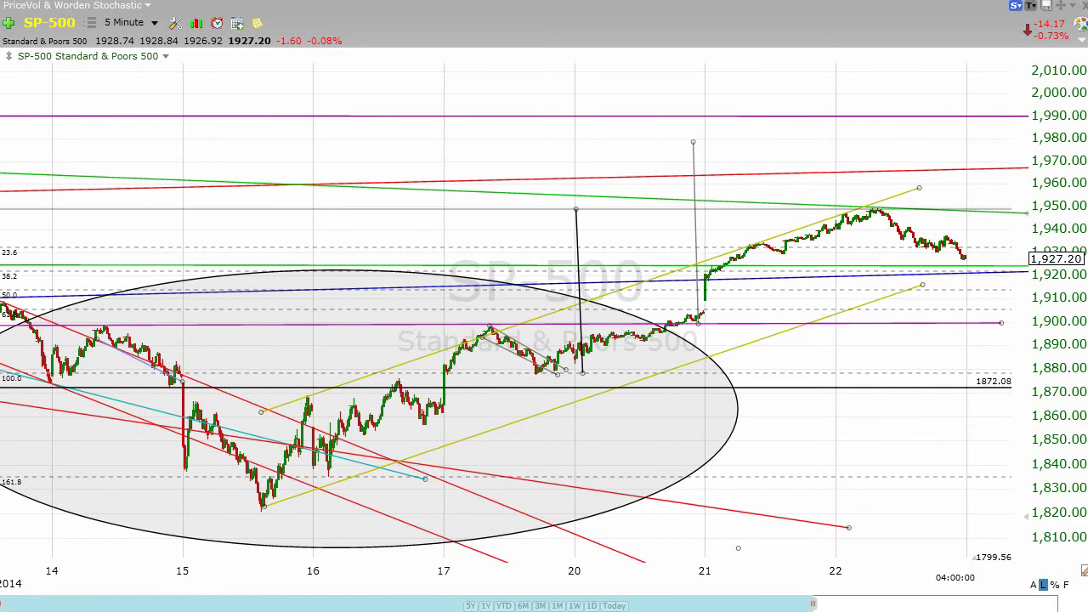
{"action": "mouse_move", "coordinate": [699, 235]}
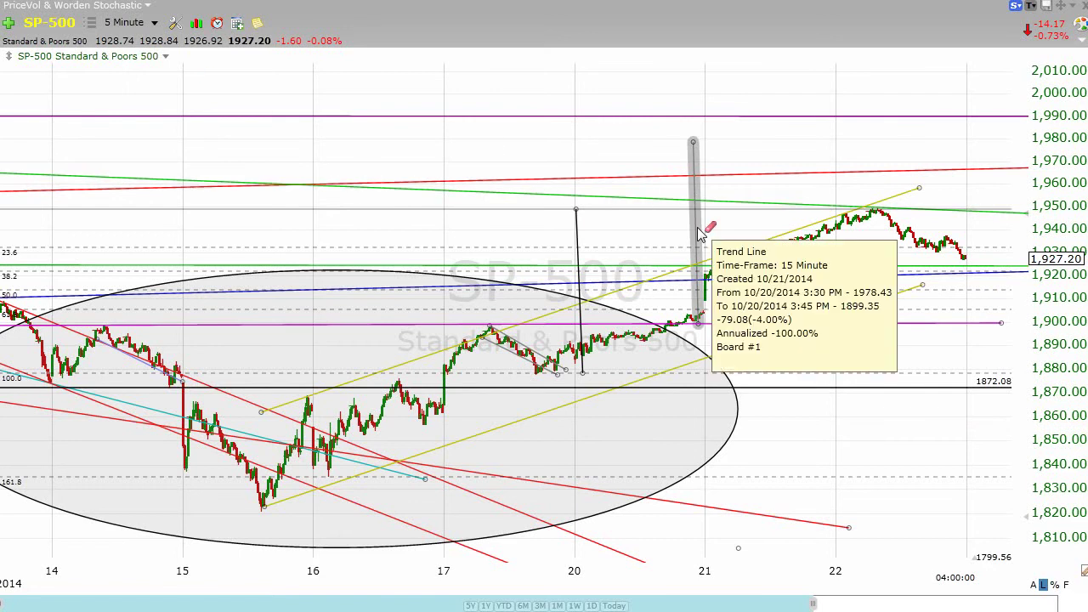
{"action": "key", "text": "Delete"}
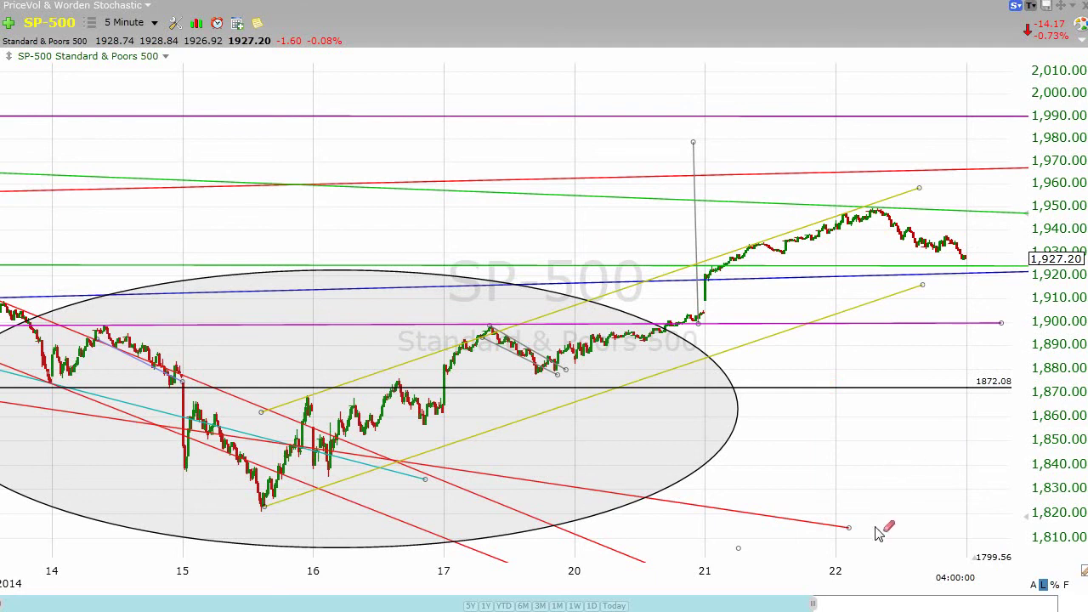
Step: Switch to 2-minute bars, raise the lower yellow line's right end, and draw a downtrend from 1,949
{"action": "left_click", "coordinate": [134, 24]}
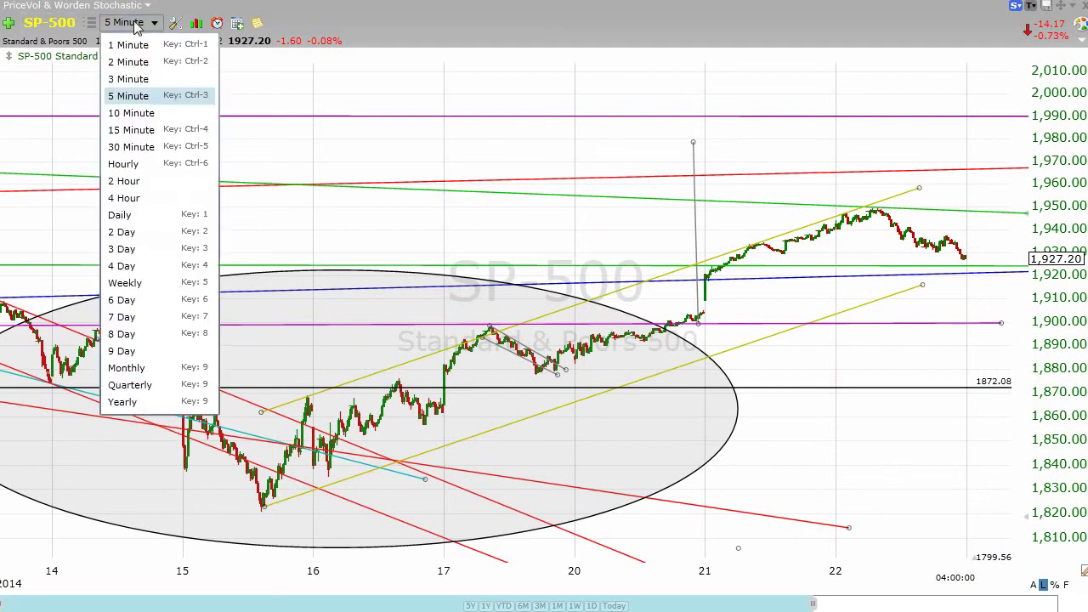
{"action": "left_click", "coordinate": [141, 64]}
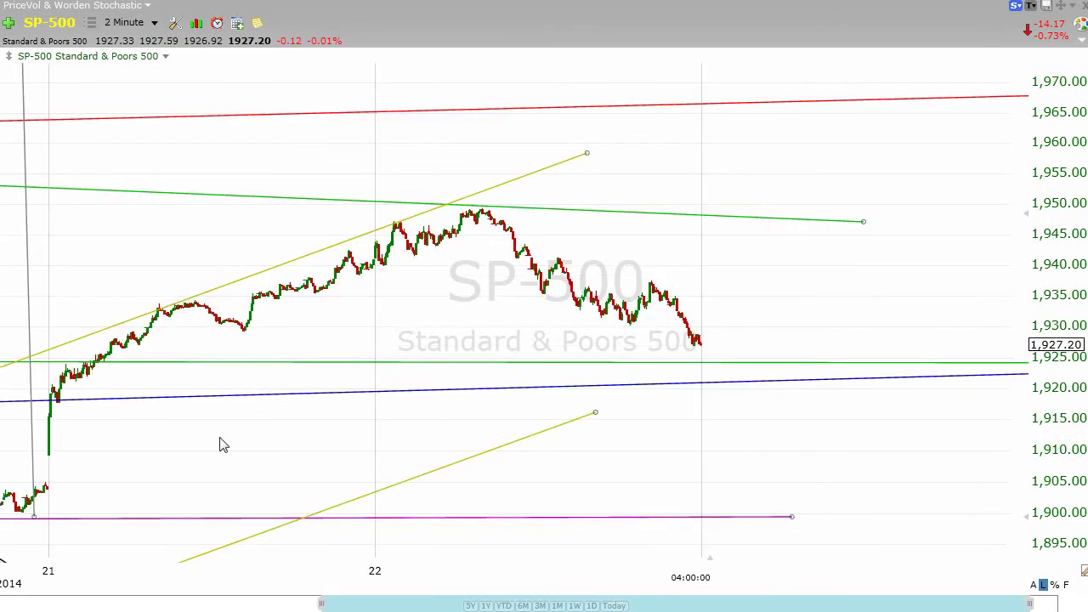
{"action": "left_click_drag", "start_coordinate": [596, 414], "coordinate": [903, 302]}
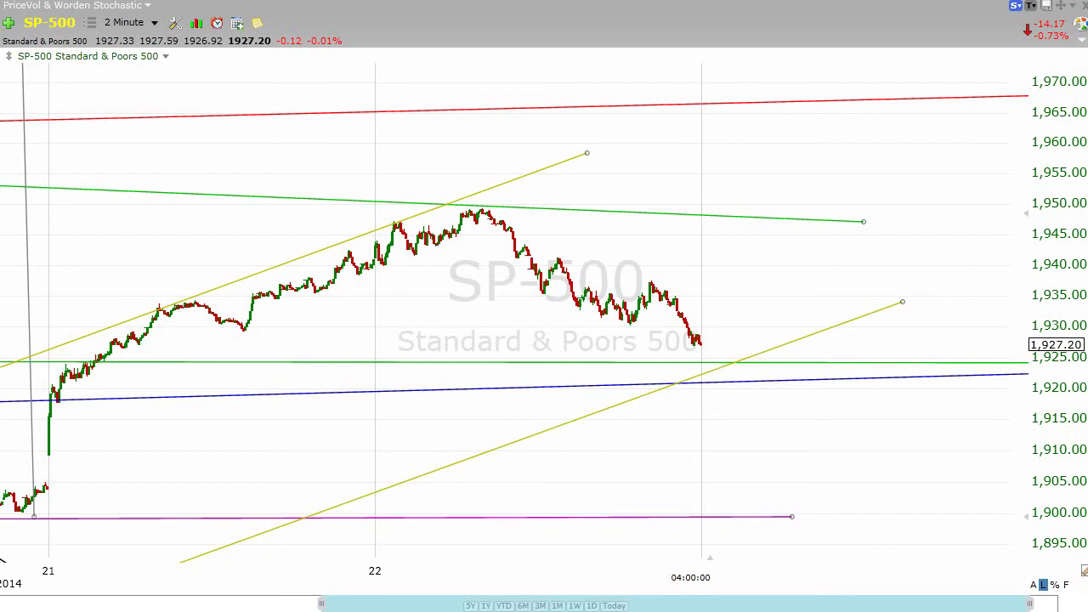
{"action": "left_click_drag", "start_coordinate": [488, 211], "coordinate": [793, 344]}
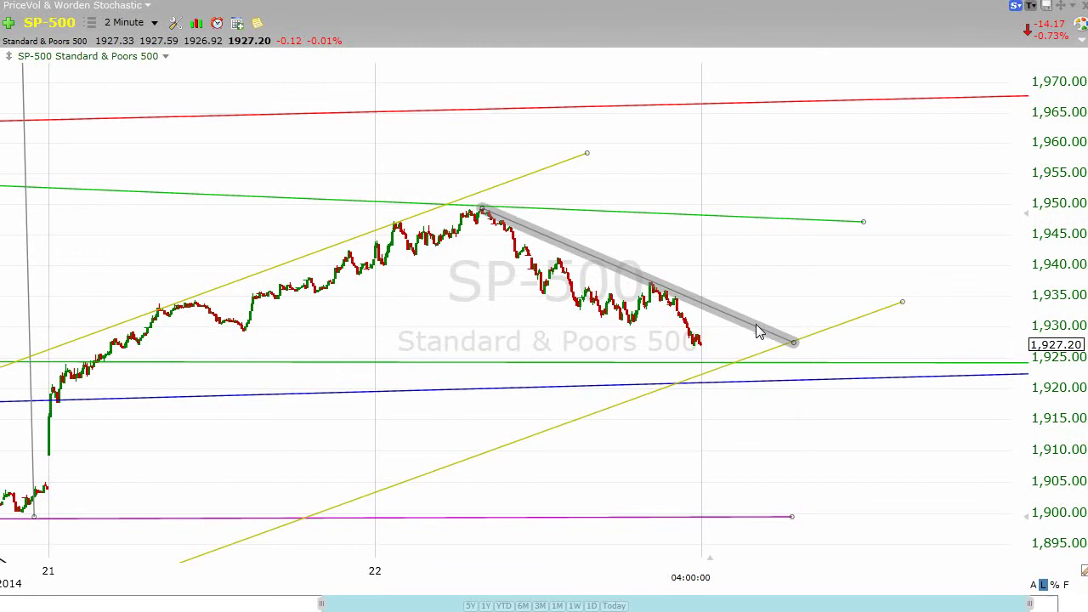
{"action": "mouse_move", "coordinate": [760, 331]}
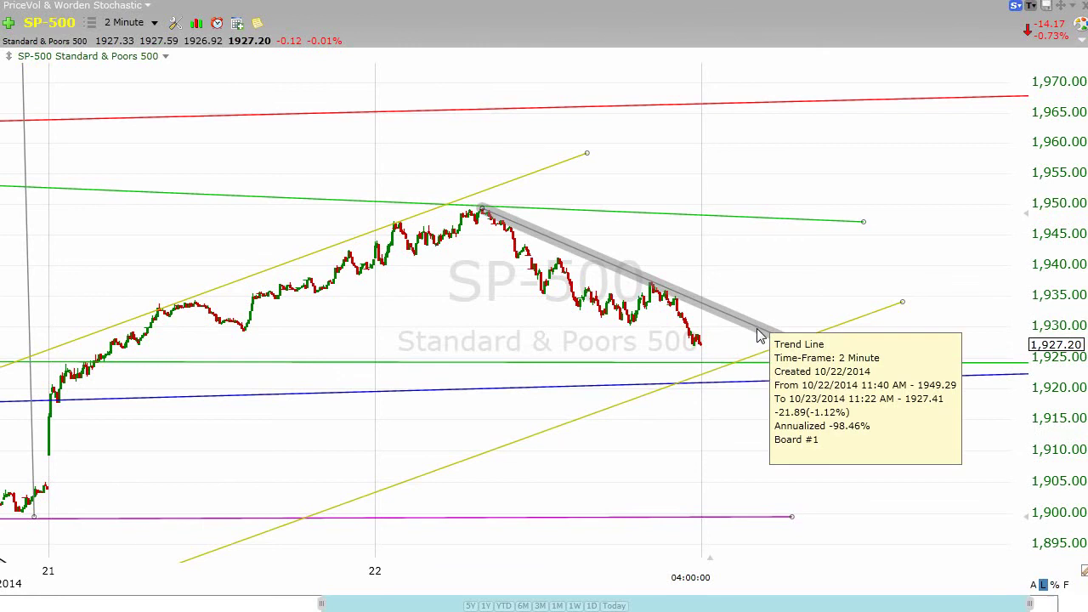
Step: Add a parallel line along the recent lows, then draw another grey line from the peak to 1,923
{"action": "mouse_move", "coordinate": [811, 228]}
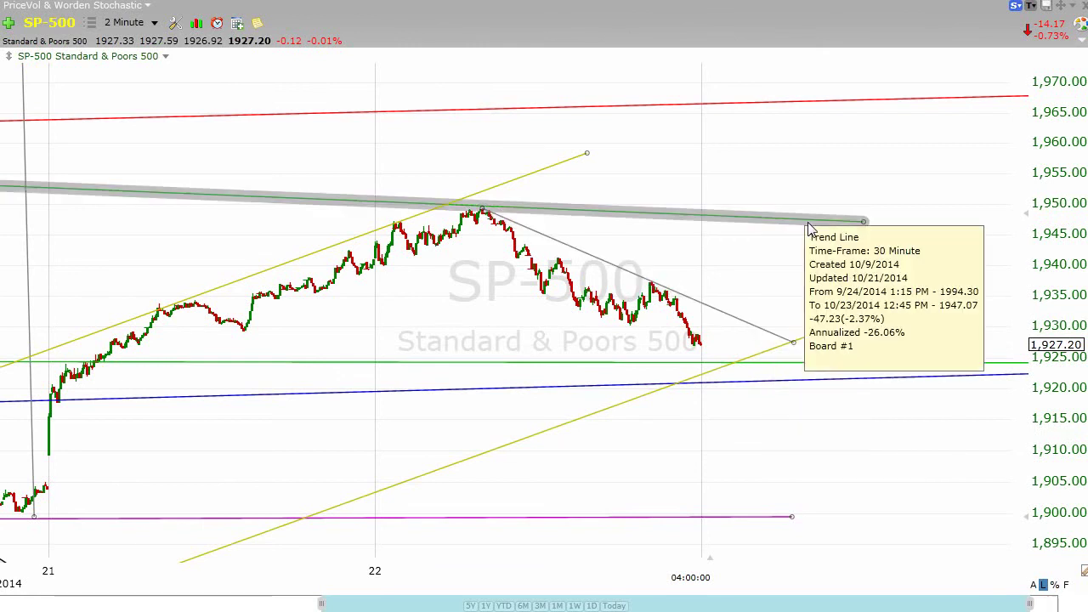
{"action": "right_click", "coordinate": [714, 309]}
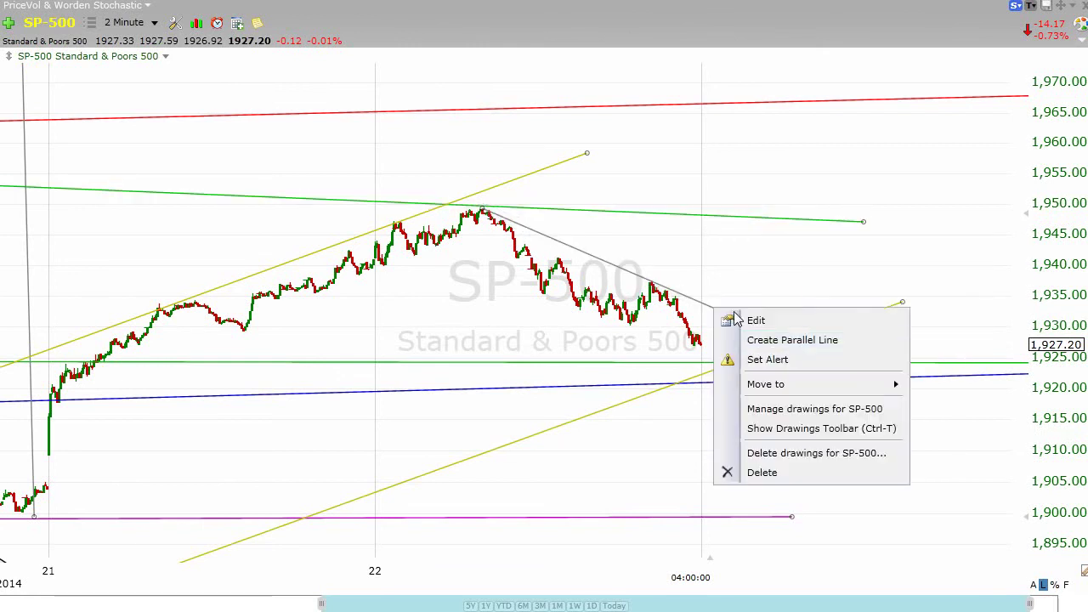
{"action": "left_click", "coordinate": [802, 342]}
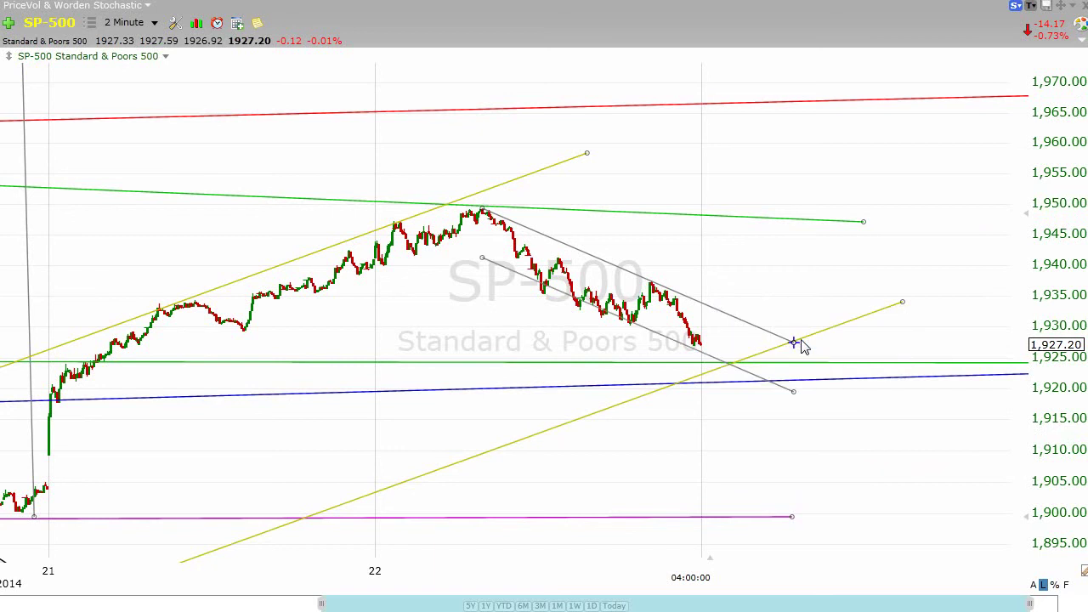
{"action": "left_click", "coordinate": [629, 331]}
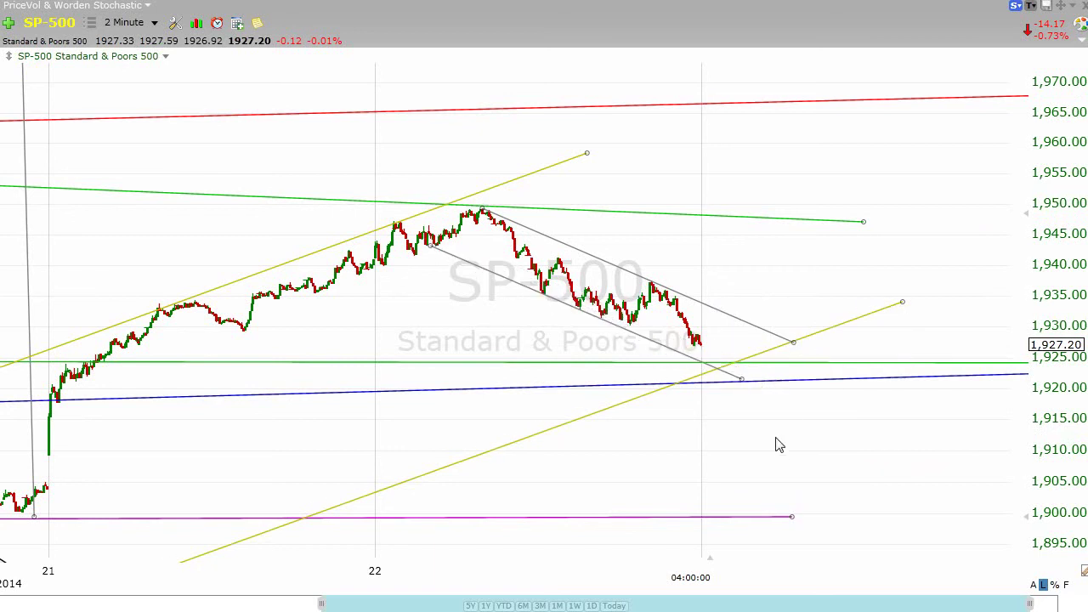
{"action": "left_click_drag", "start_coordinate": [429, 249], "coordinate": [414, 255]}
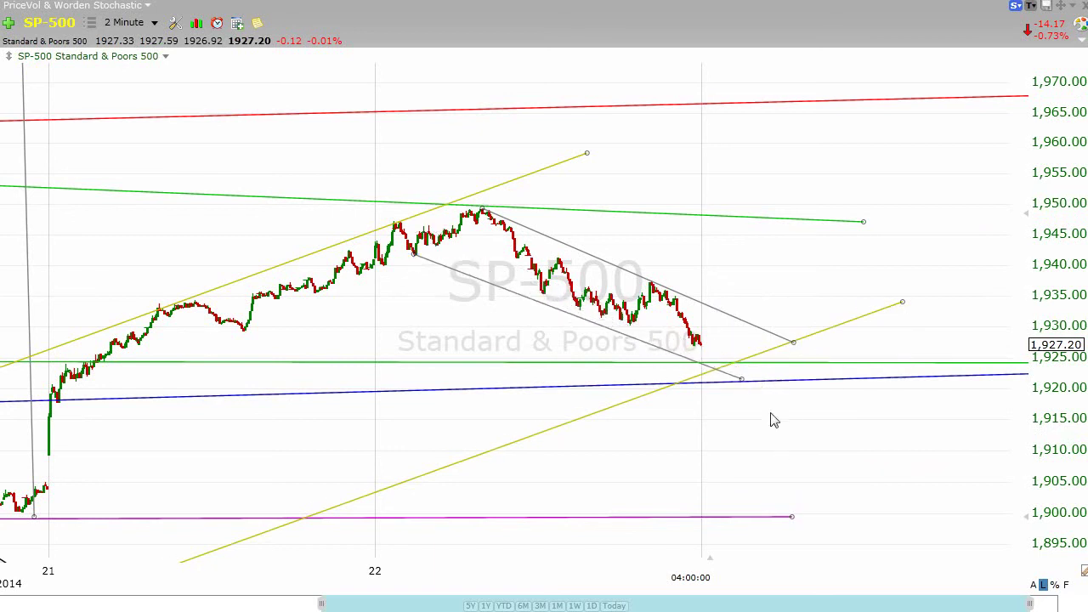
{"action": "left_click_drag", "start_coordinate": [742, 380], "coordinate": [756, 371]}
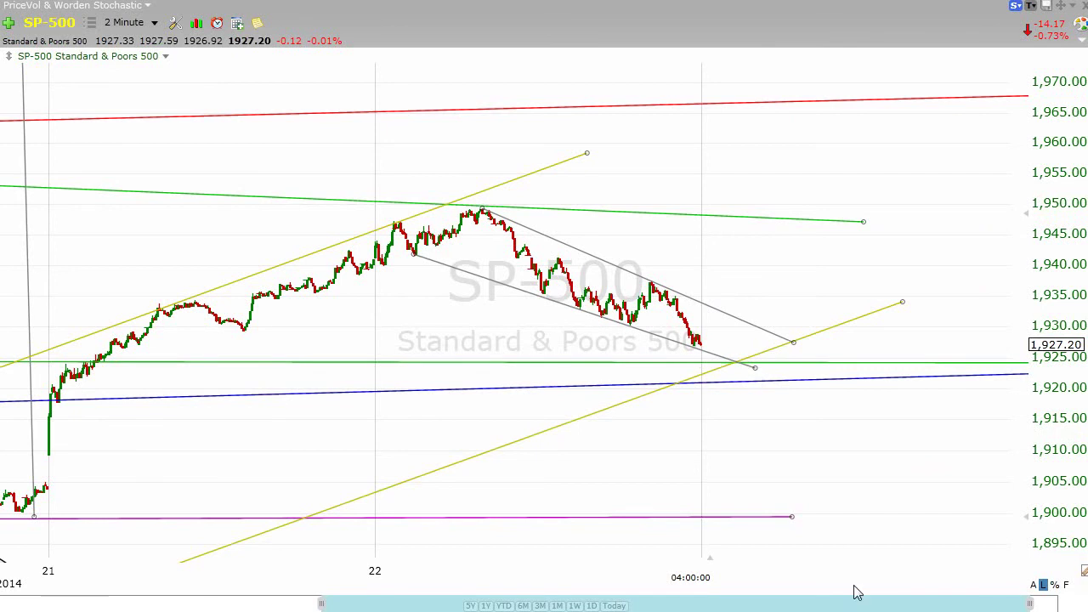
{"action": "left_click_drag", "start_coordinate": [413, 256], "coordinate": [416, 257]}
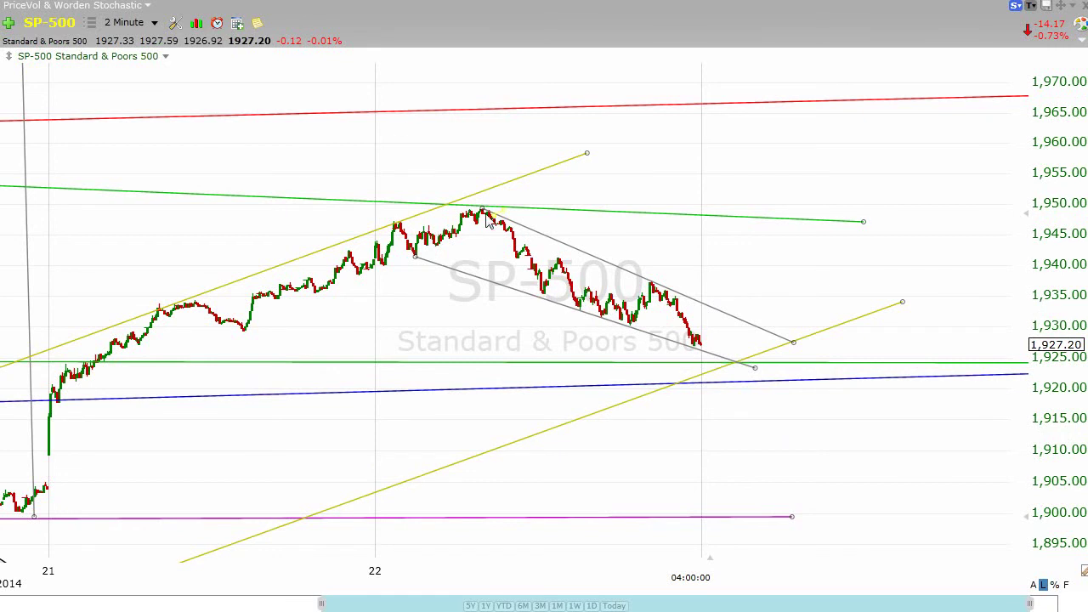
{"action": "left_click_drag", "start_coordinate": [489, 213], "coordinate": [729, 380]}
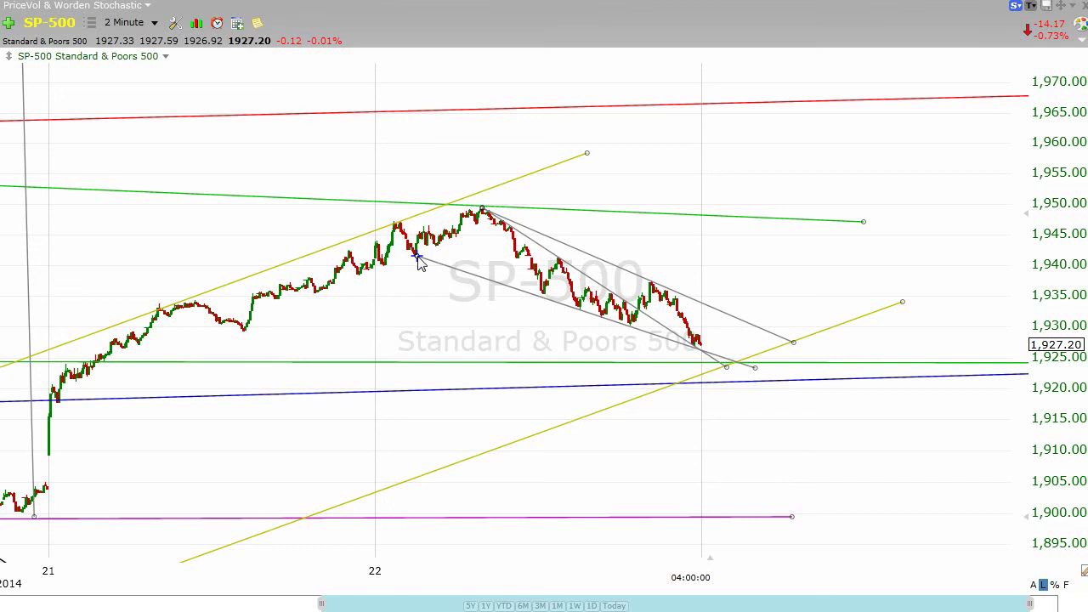
{"action": "left_click", "coordinate": [755, 367]}
{"action": "mouse_move", "coordinate": [595, 397]}
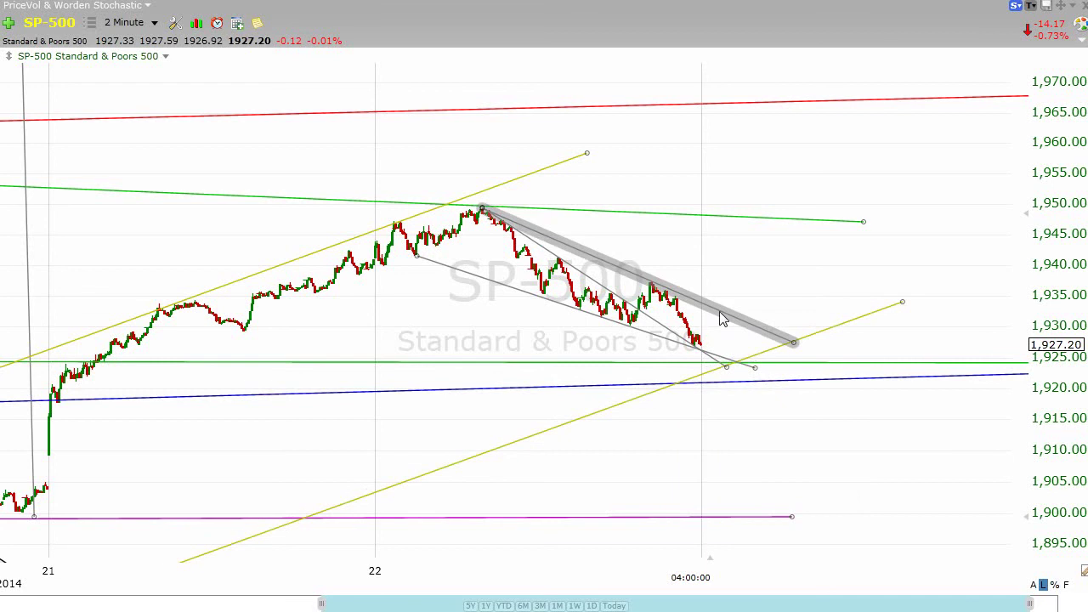
{"action": "mouse_move", "coordinate": [722, 318]}
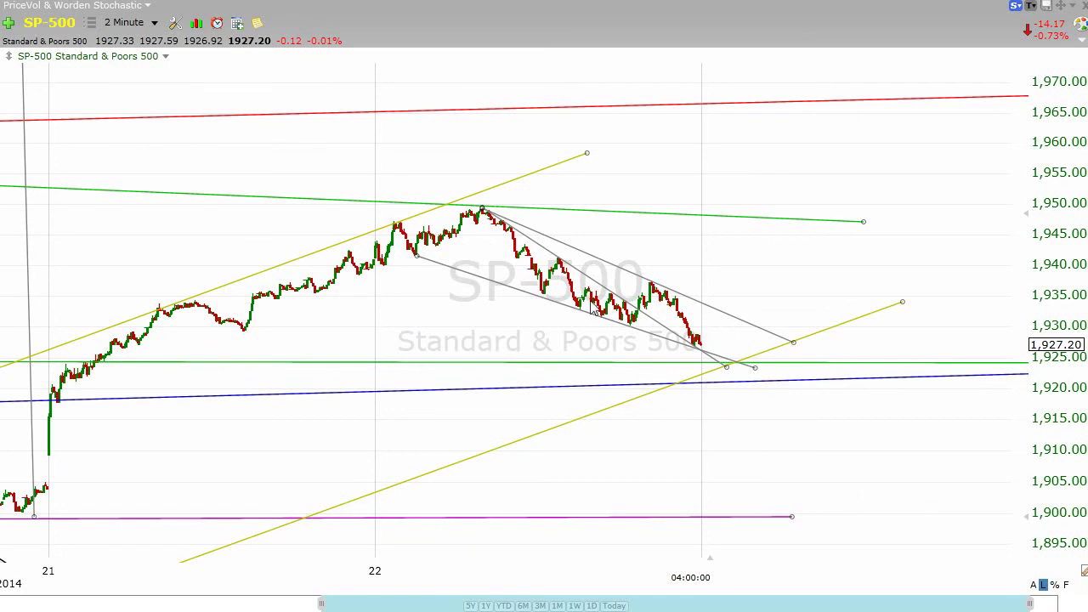
{"action": "mouse_move", "coordinate": [670, 339]}
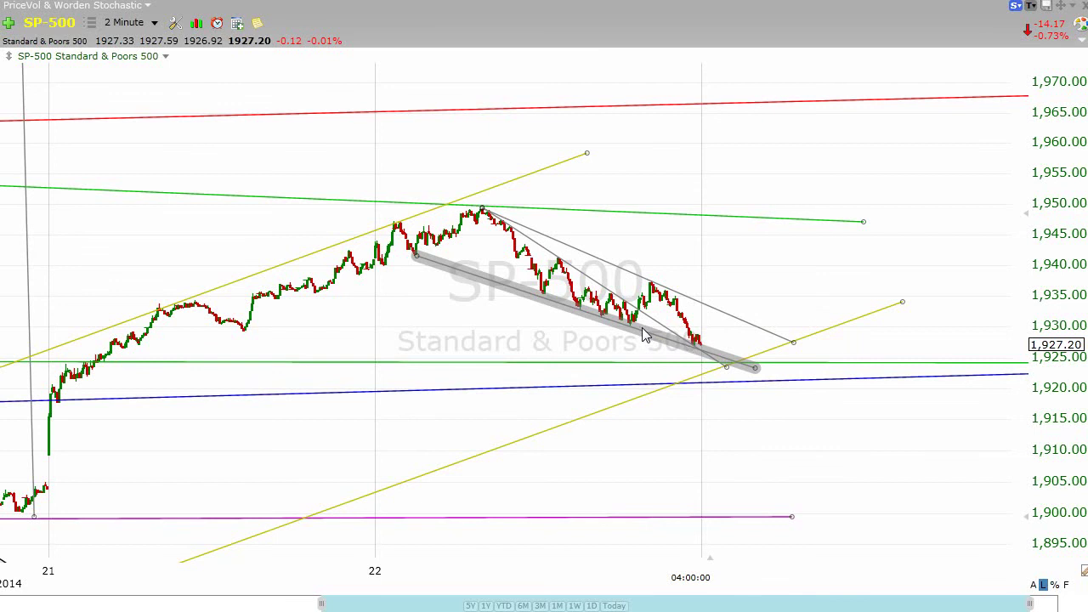
{"action": "mouse_move", "coordinate": [654, 290]}
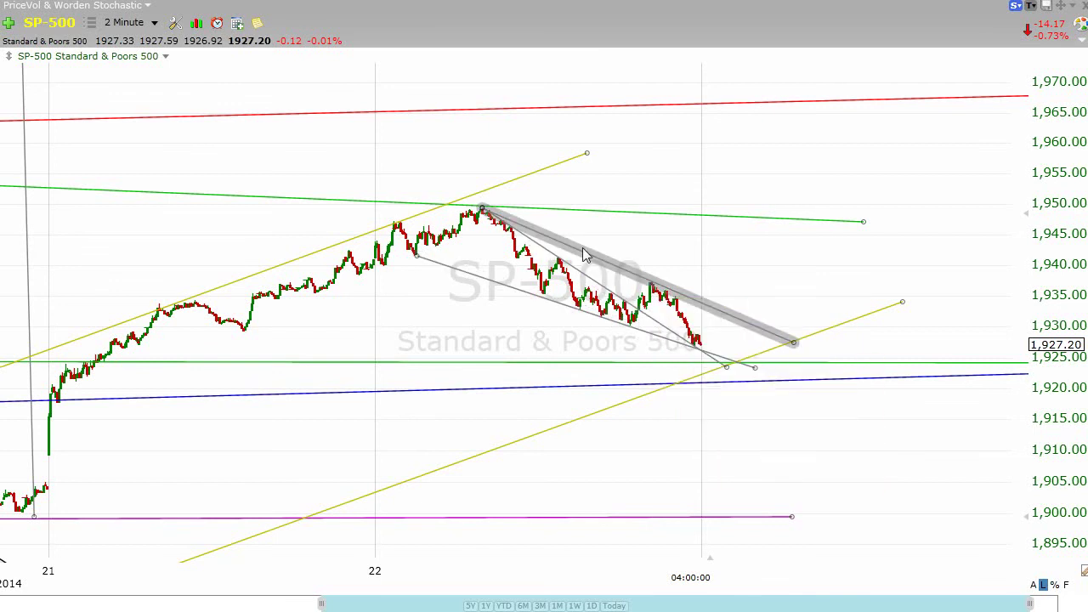
{"action": "mouse_move", "coordinate": [697, 349]}
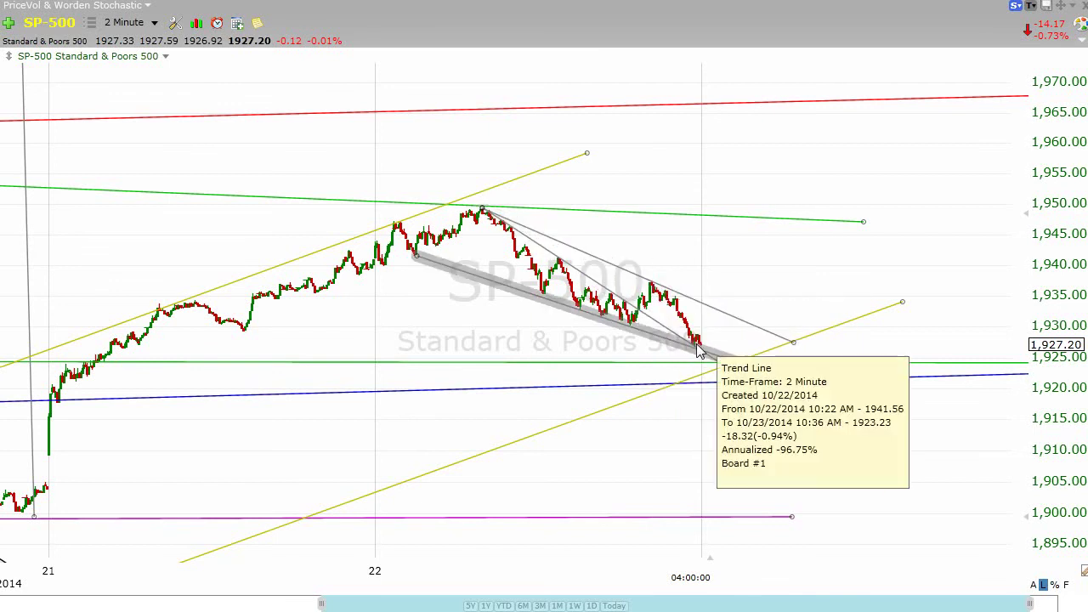
{"action": "left_click_drag", "start_coordinate": [697, 348], "coordinate": [621, 300]}
{"action": "mouse_move", "coordinate": [620, 300]}
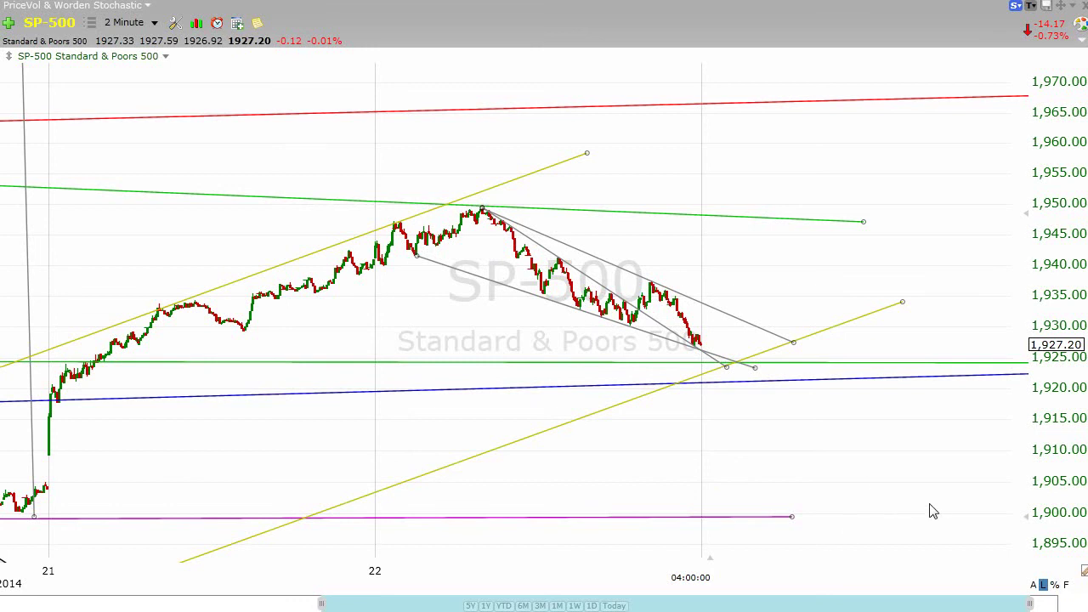
Step: Switch to 15-minute bars and stretch the green downtrend line right to about 1,942
{"action": "left_click", "coordinate": [153, 23]}
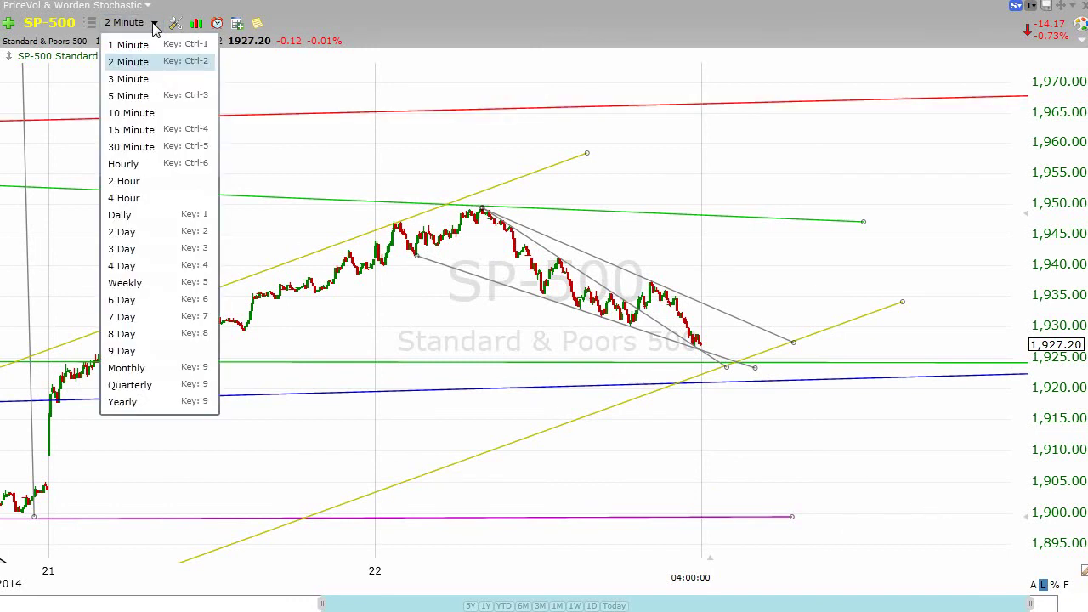
{"action": "left_click", "coordinate": [141, 136]}
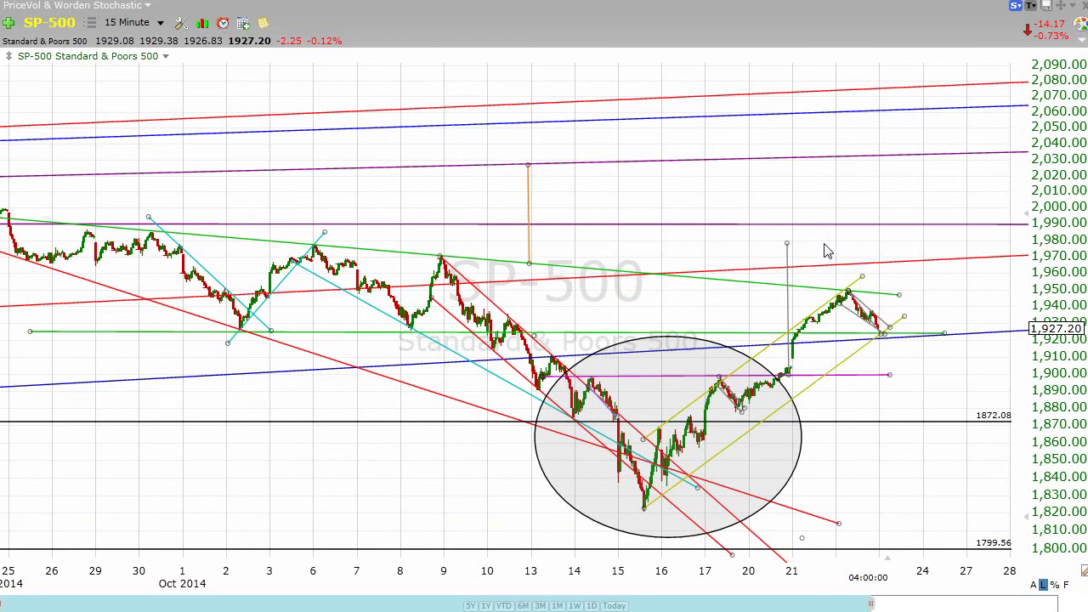
{"action": "left_click_drag", "start_coordinate": [899, 295], "coordinate": [1039, 312]}
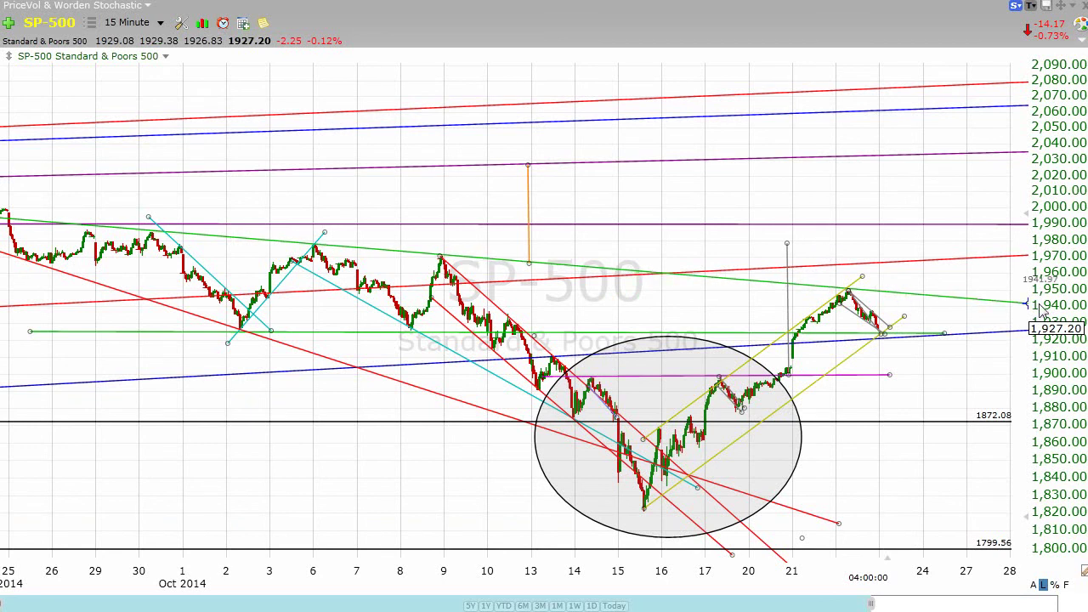